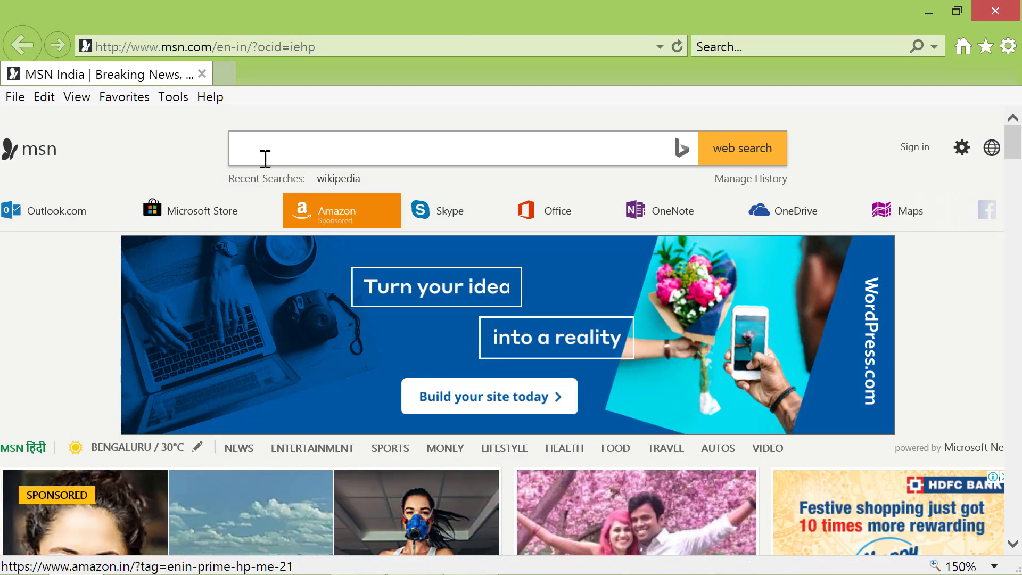
Replace the Internet Options home page address with google.com and save it.
{"action": "left_click", "coordinate": [176, 100]}
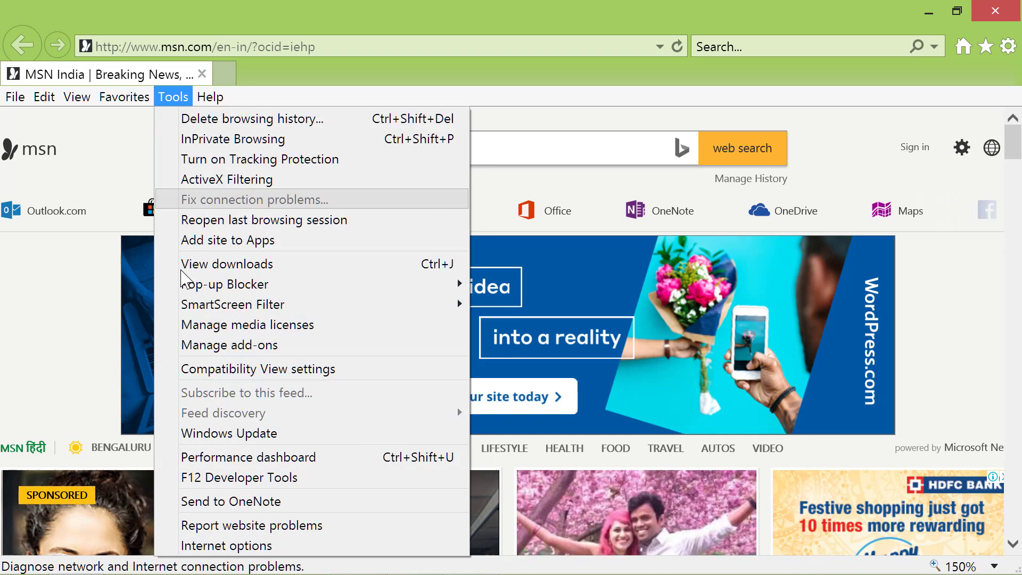
{"action": "left_click", "coordinate": [209, 545]}
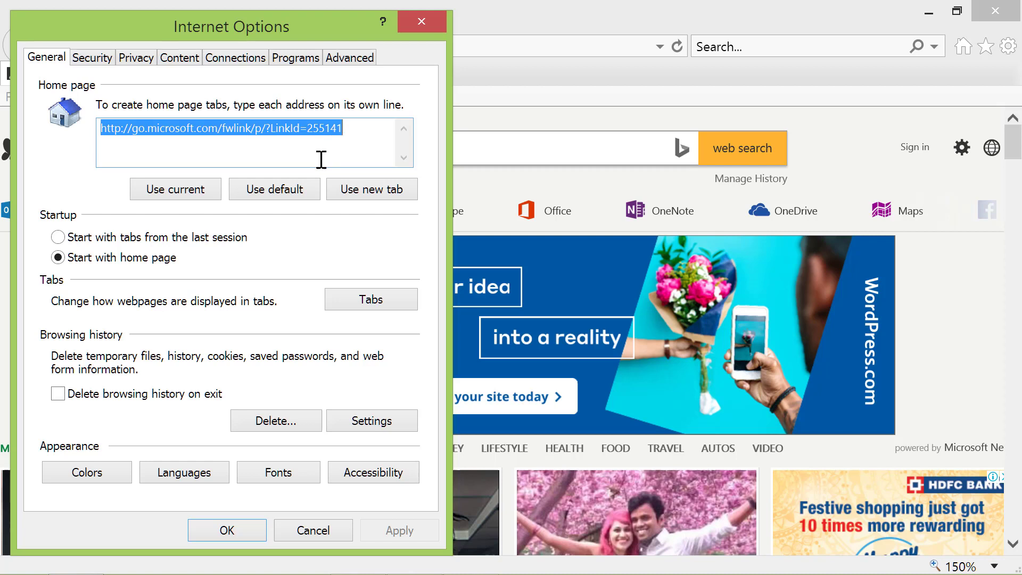
{"action": "key", "text": "Delete"}
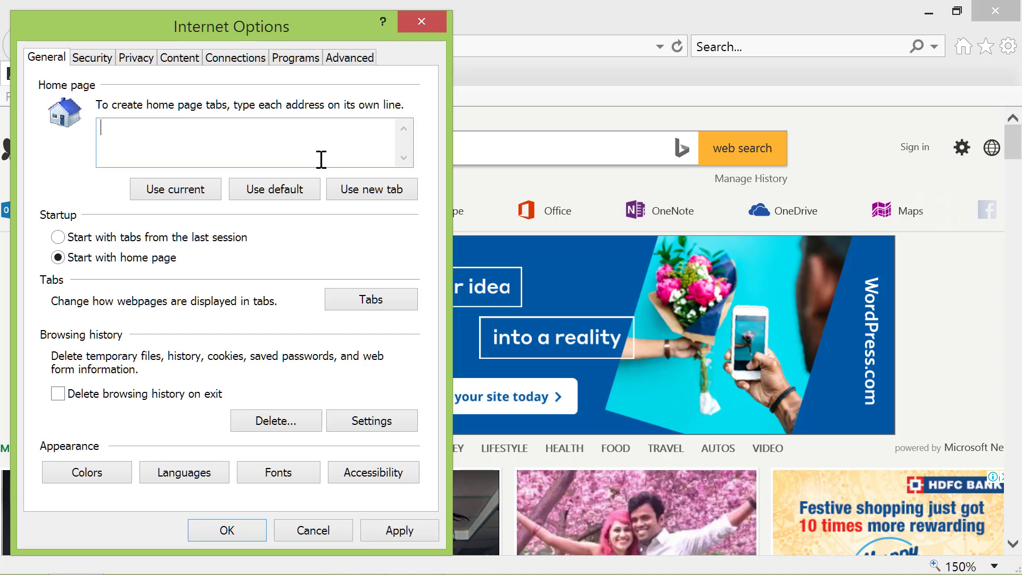
{"action": "type", "text": "google.com"}
{"action": "left_click", "coordinate": [246, 529]}
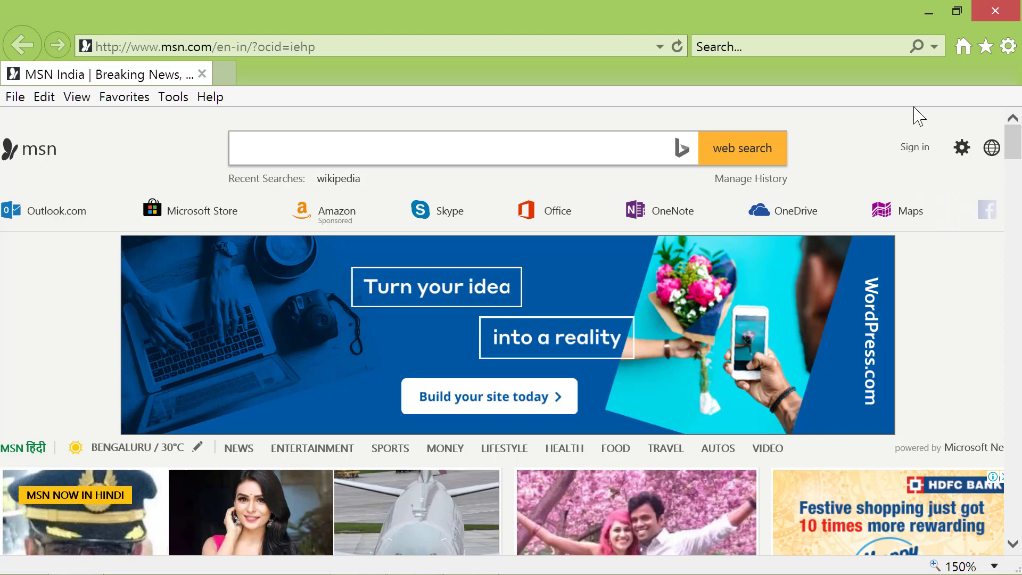
Close Internet Explorer and relaunch it from the desktop iexplore shortcut to load Google.
{"action": "left_click", "coordinate": [993, 14]}
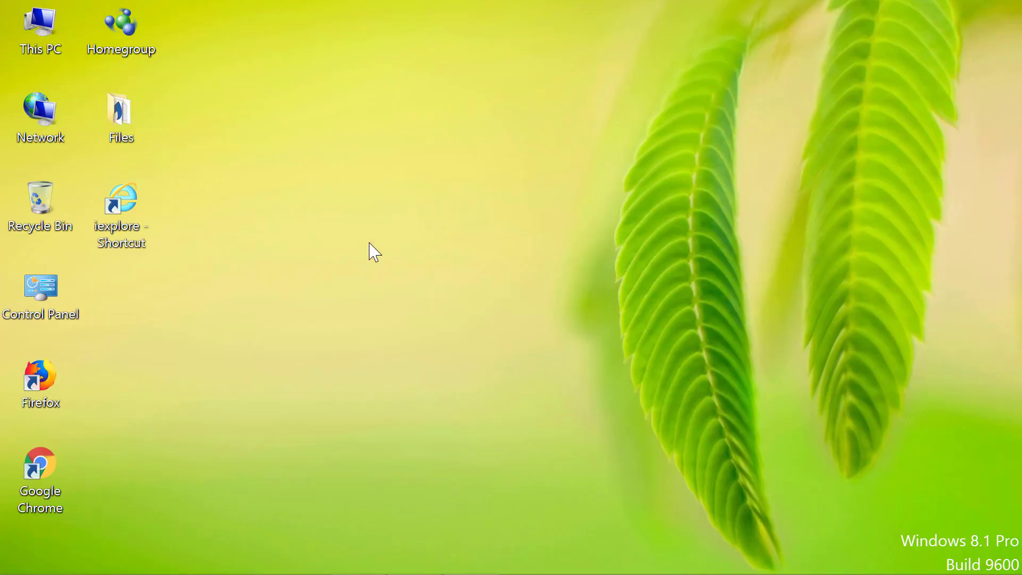
{"action": "double_click", "coordinate": [140, 209]}
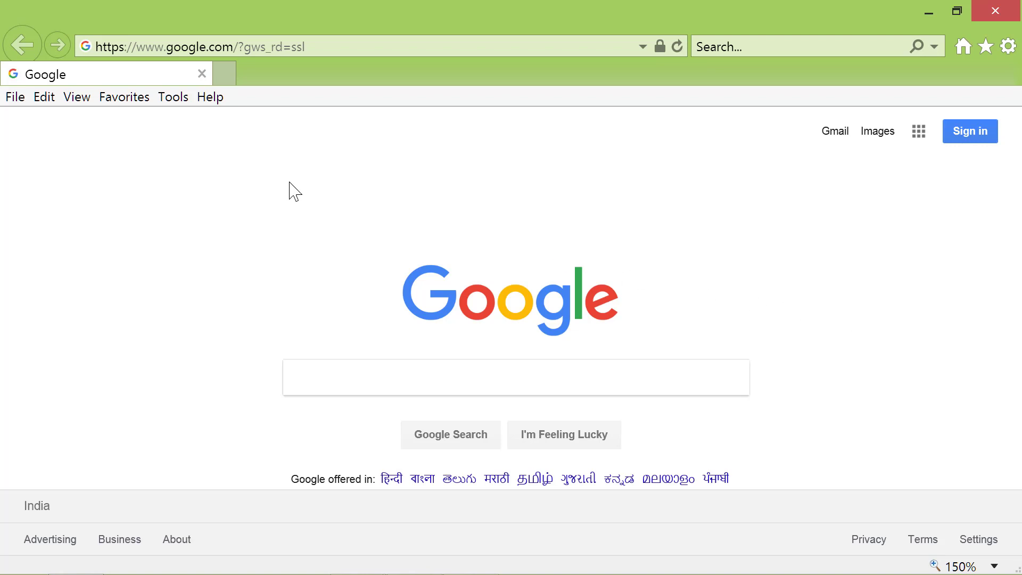
Add mail.yahoo.com and gmail.com on new lines below google.com in the home page box and save.
{"action": "left_click", "coordinate": [176, 100]}
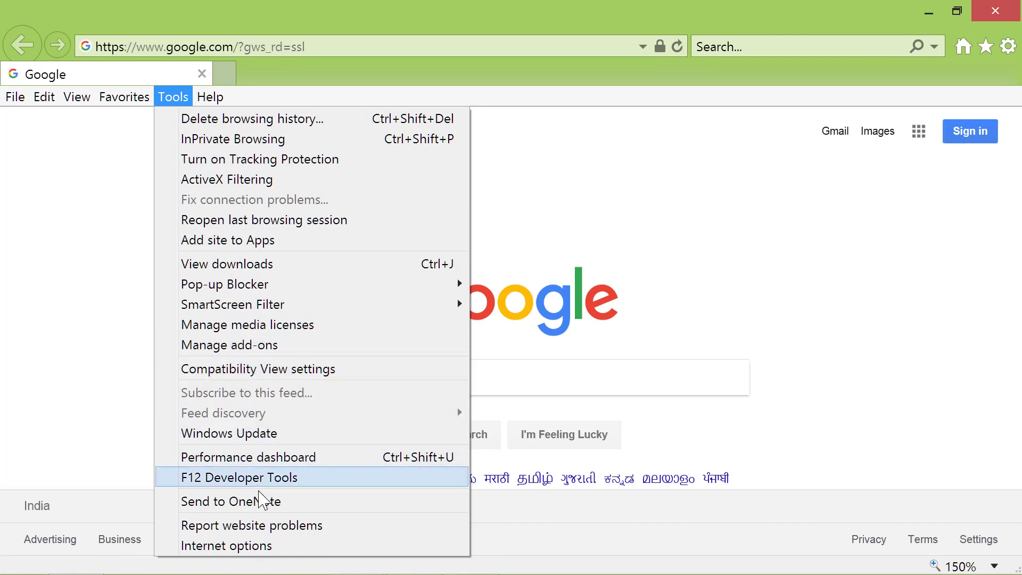
{"action": "left_click", "coordinate": [268, 547]}
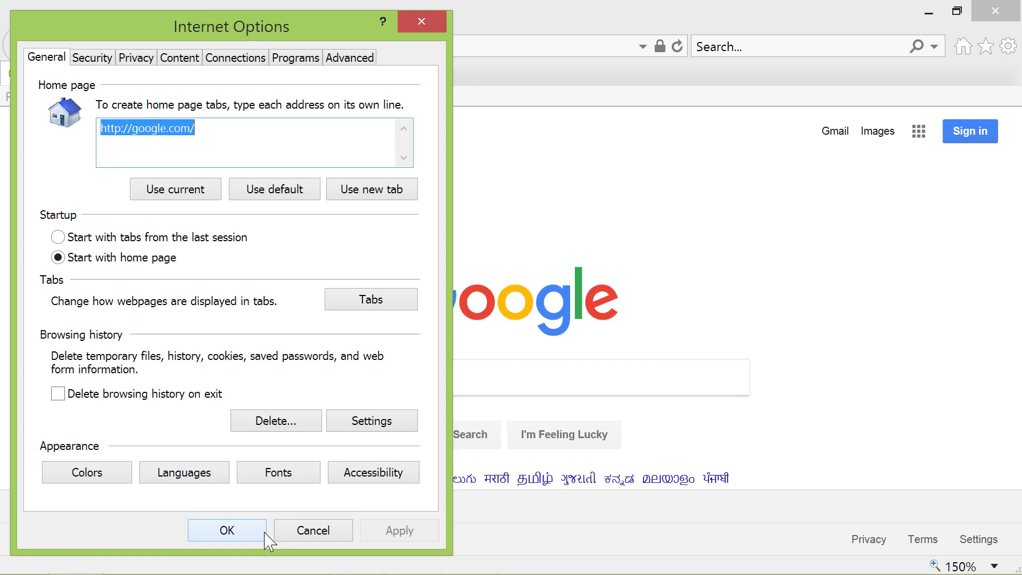
{"action": "left_click", "coordinate": [202, 129]}
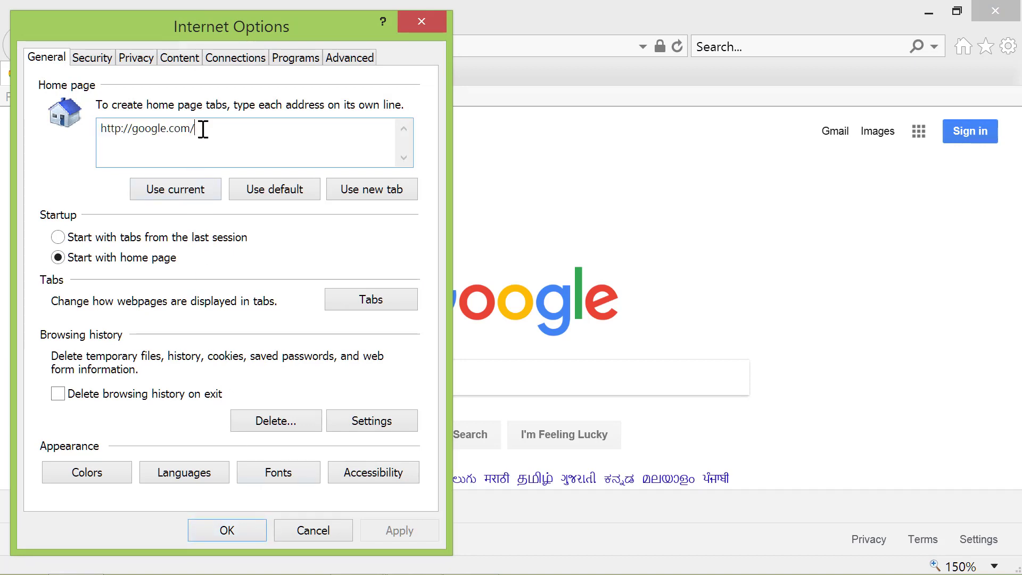
{"action": "key", "text": "Return"}
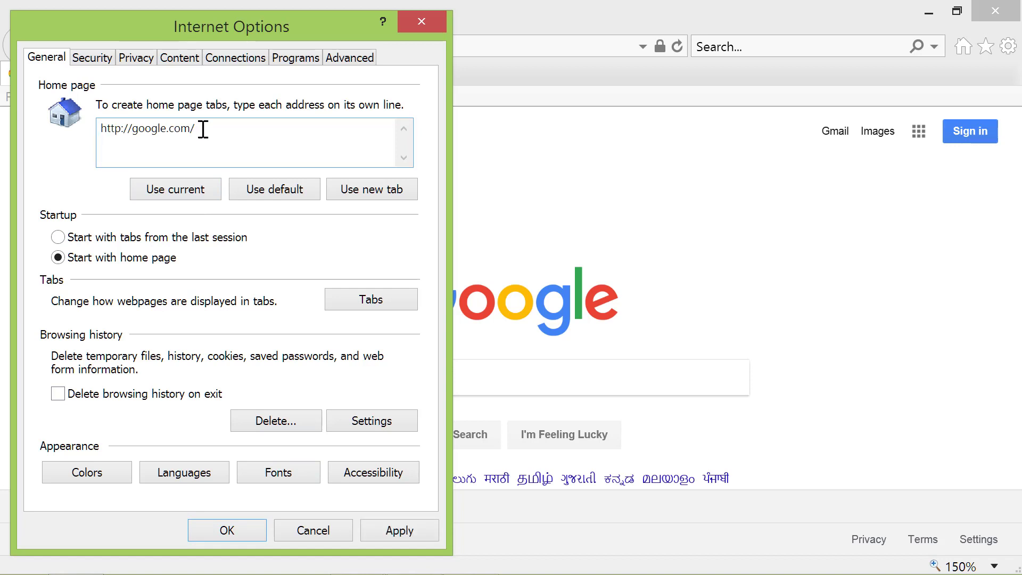
{"action": "type", "text": "mail.yahoo.com"}
{"action": "key", "text": "Return"}
{"action": "type", "text": "gmail.co"}
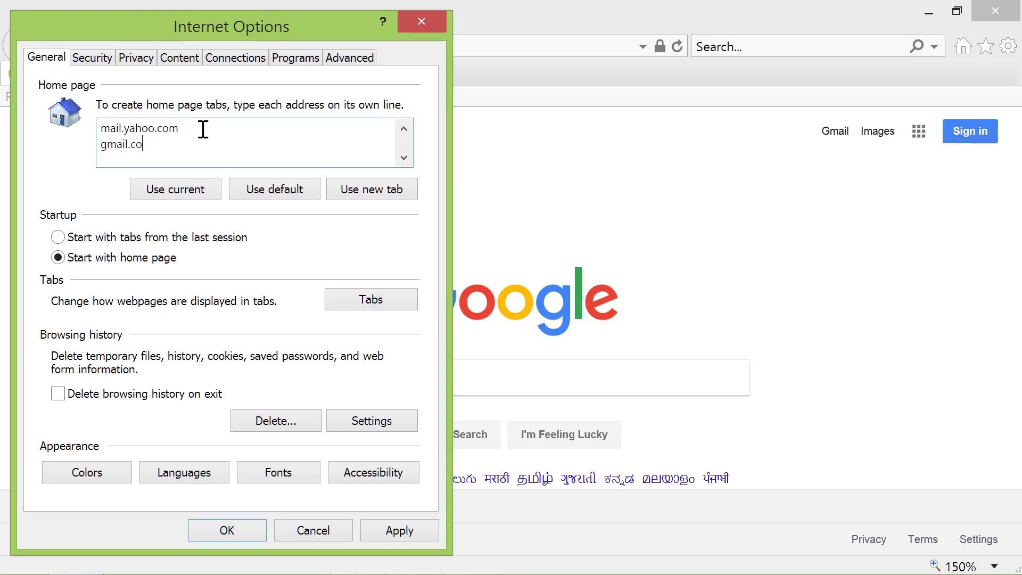
{"action": "type", "text": "m"}
{"action": "left_click", "coordinate": [404, 129]}
{"action": "left_click", "coordinate": [404, 157]}
{"action": "left_click", "coordinate": [250, 536]}
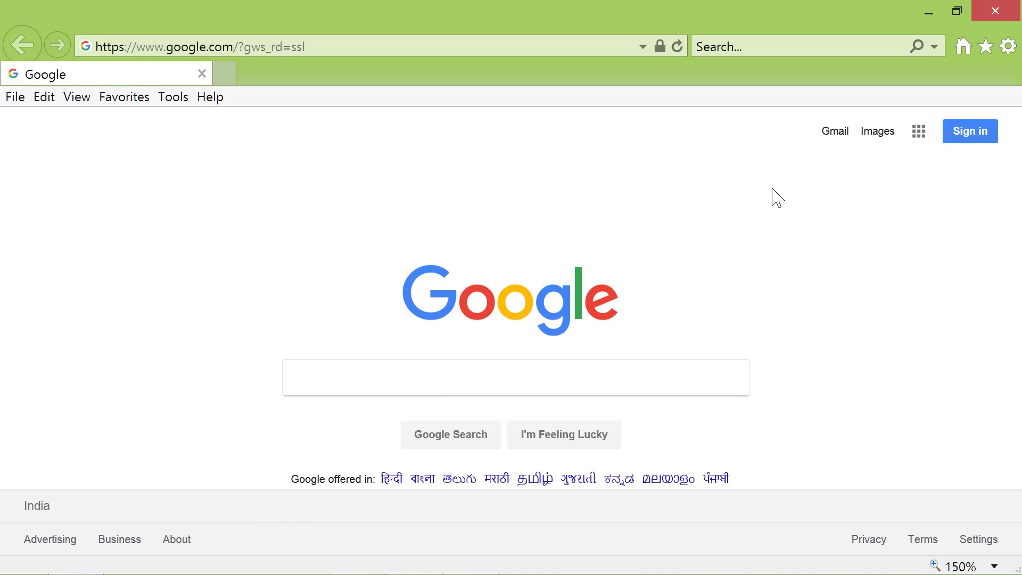
Relaunch Internet Explorer and check the Yahoo login, Gmail and Google home page tabs.
{"action": "left_click", "coordinate": [999, 10]}
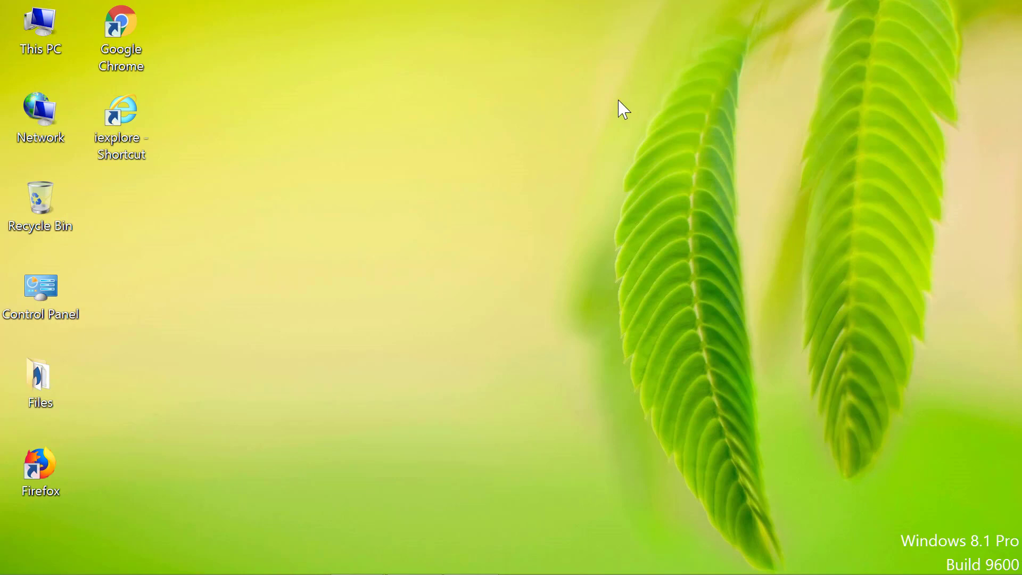
{"action": "double_click", "coordinate": [130, 104]}
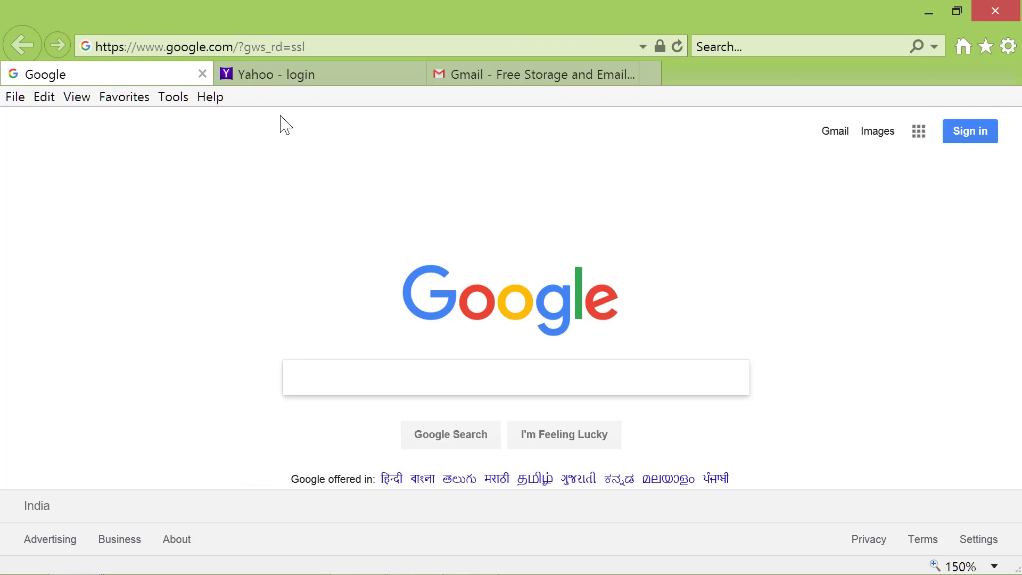
{"action": "left_click", "coordinate": [329, 74]}
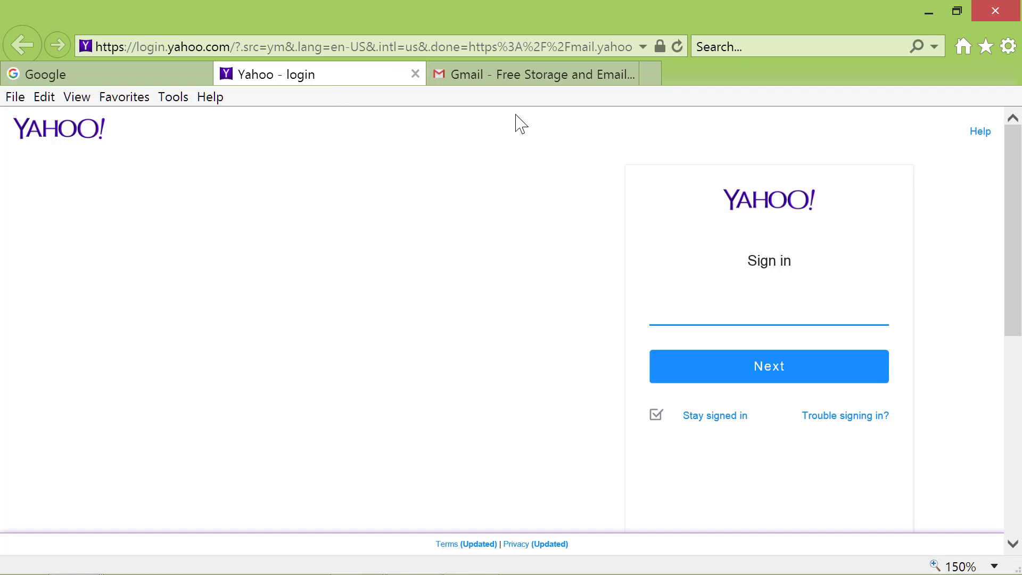
{"action": "left_click", "coordinate": [538, 77]}
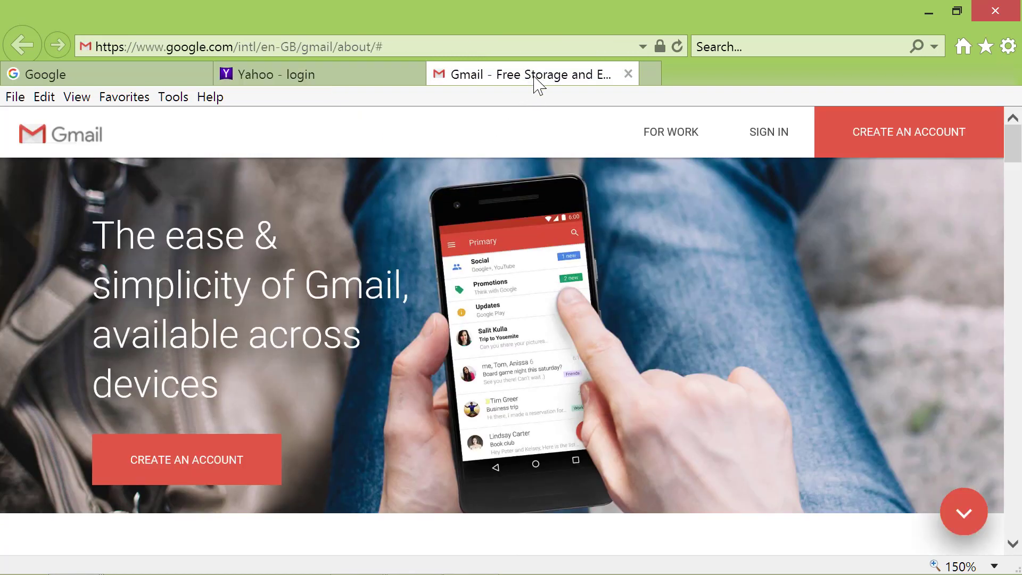
{"action": "left_click", "coordinate": [171, 82]}
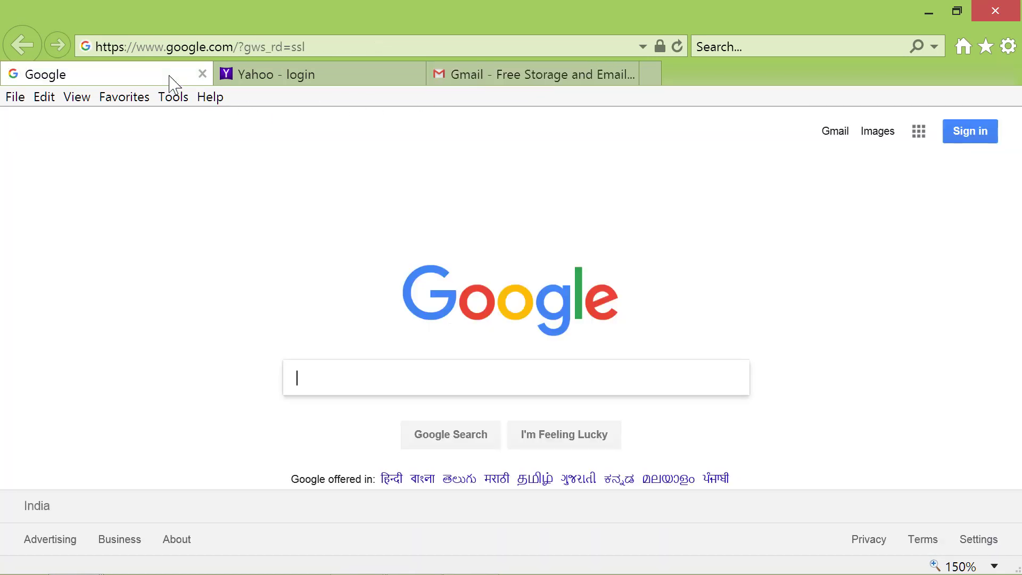
Close the Yahoo and Gmail tabs and navigate to the Wikipedia site.
{"action": "left_click", "coordinate": [416, 74]}
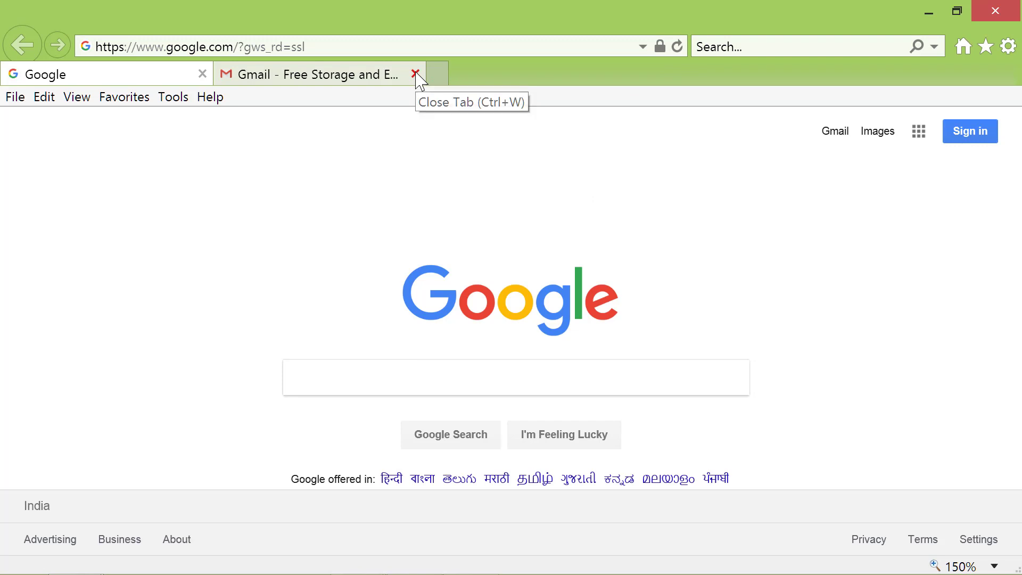
{"action": "left_click", "coordinate": [416, 74]}
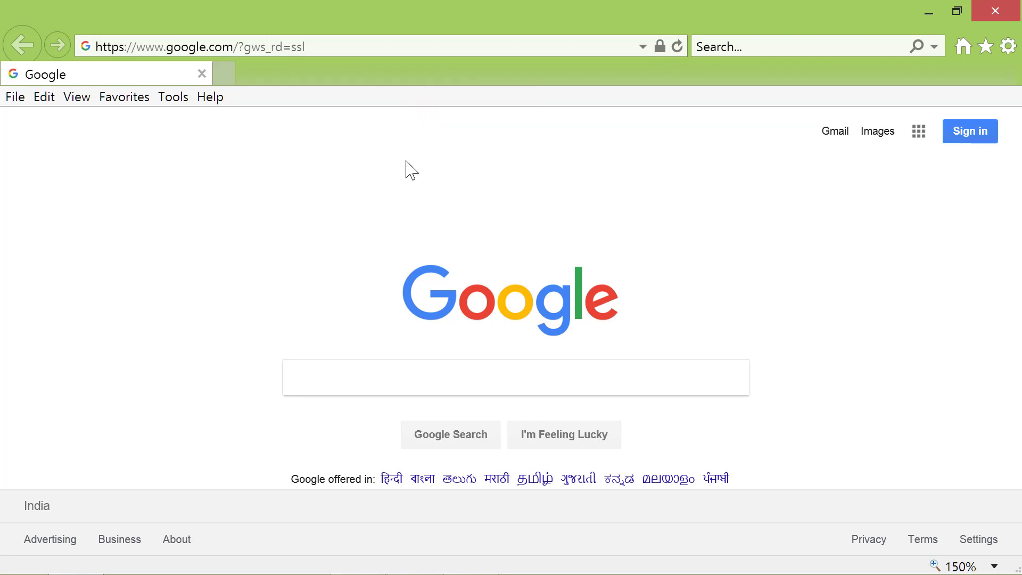
{"action": "left_click", "coordinate": [248, 47]}
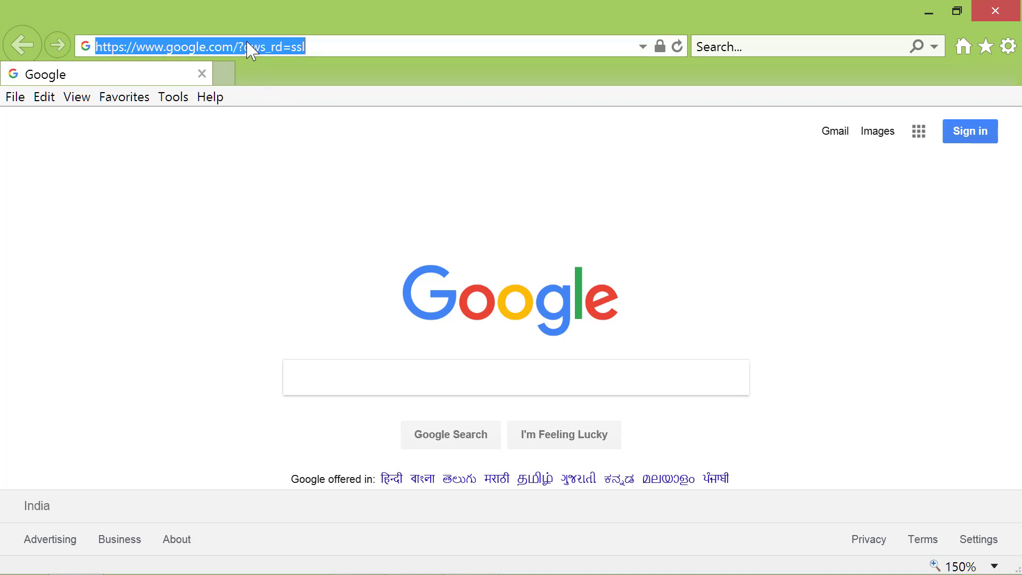
{"action": "type", "text": "wikipedia.org/"}
{"action": "key", "text": "Return"}
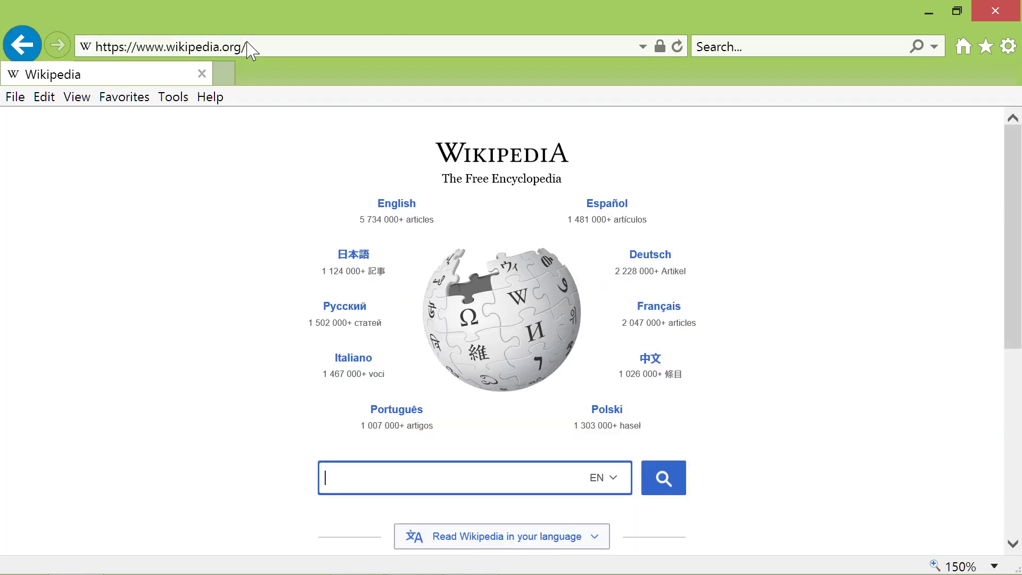
Set the current Wikipedia page as the sole home page using Use current and save.
{"action": "left_click", "coordinate": [184, 102]}
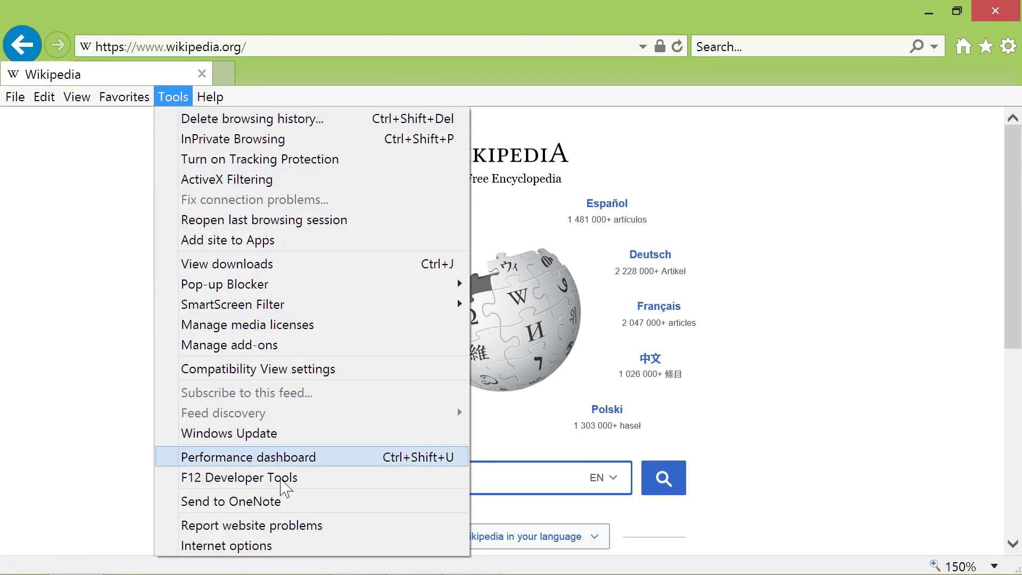
{"action": "left_click", "coordinate": [292, 546]}
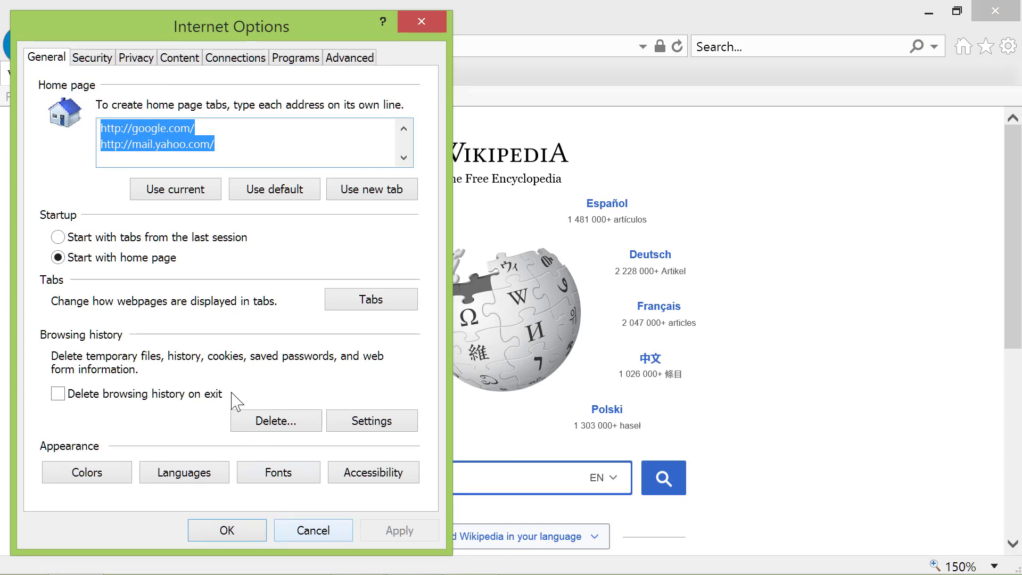
{"action": "left_click", "coordinate": [186, 198]}
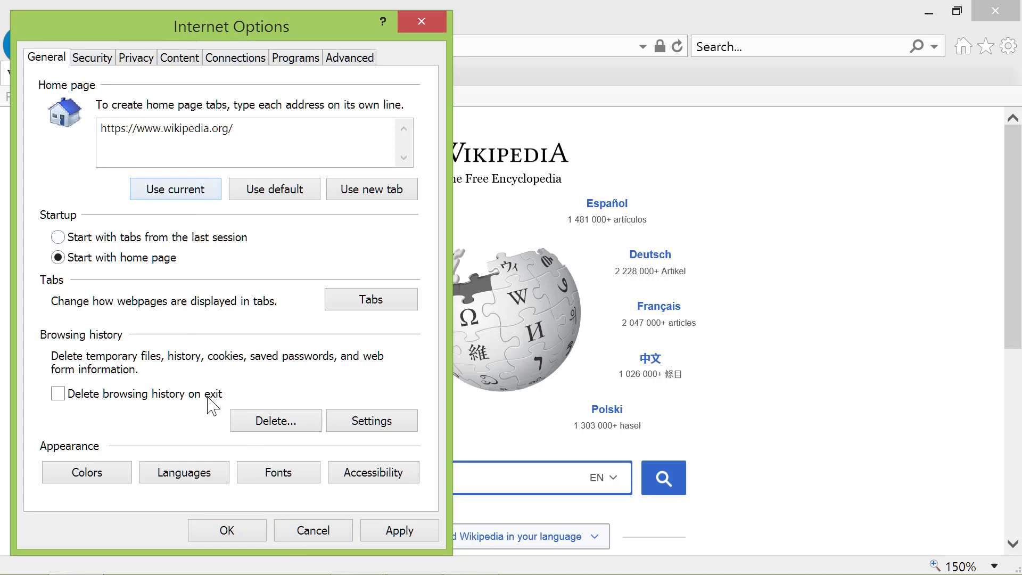
{"action": "left_click", "coordinate": [228, 530]}
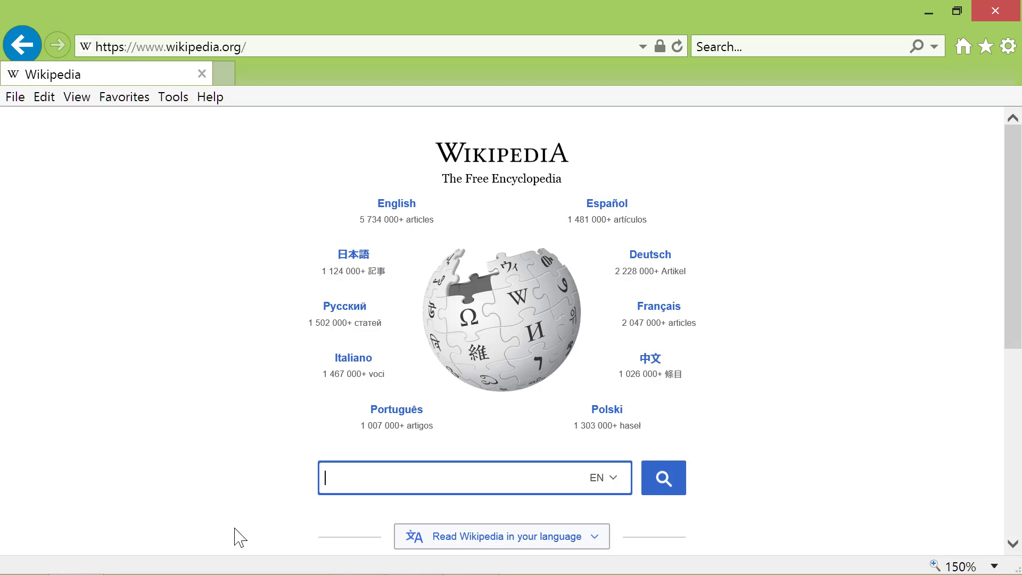
Close and relaunch Internet Explorer from the iexplore shortcut to confirm Wikipedia opens.
{"action": "left_click", "coordinate": [998, 20]}
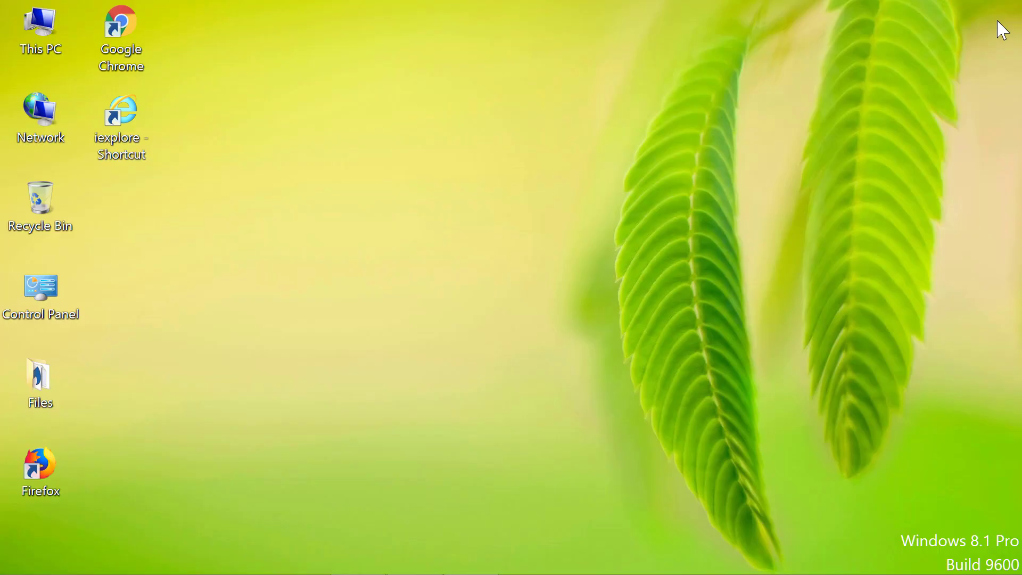
{"action": "left_click", "coordinate": [129, 113]}
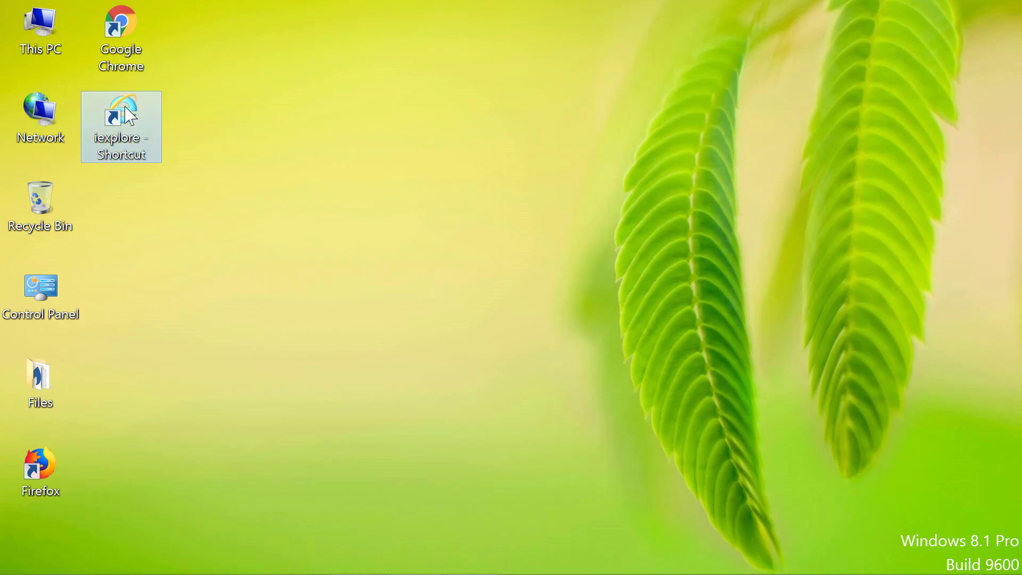
{"action": "double_click", "coordinate": [129, 113]}
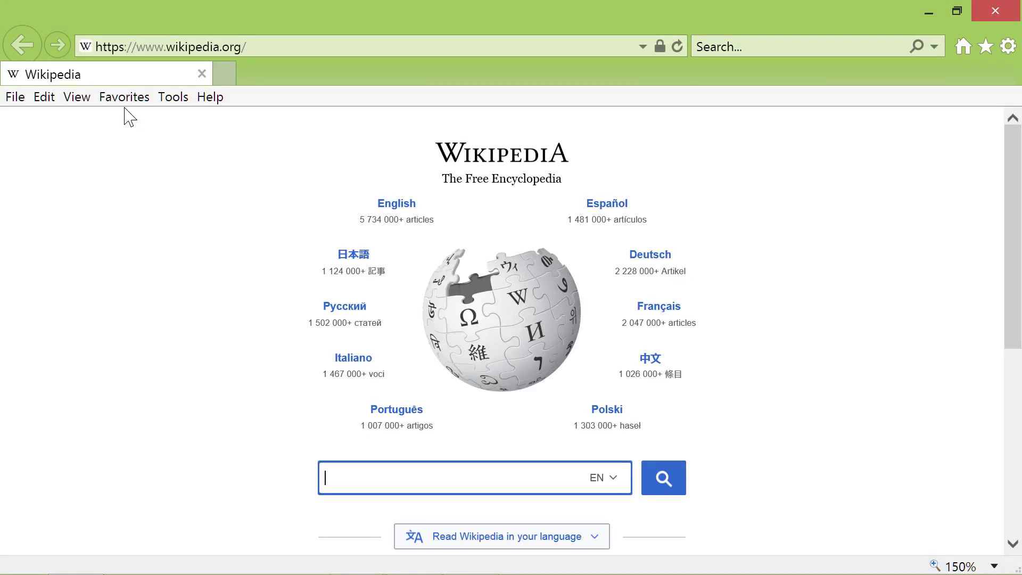